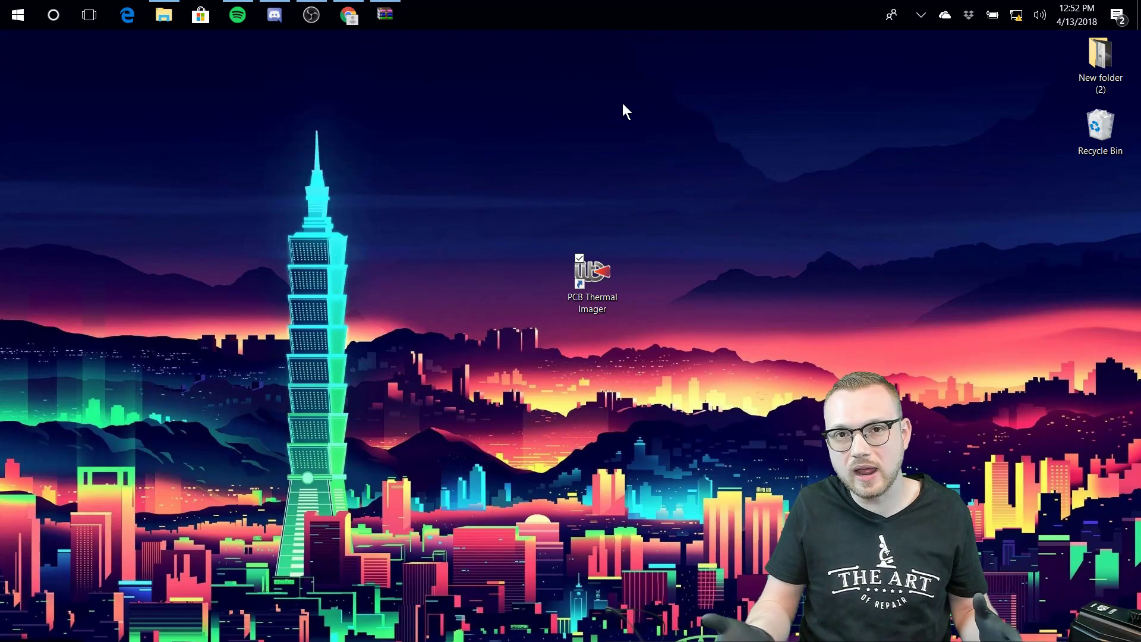
- Launch the PCB Thermal Imager program from its desktop shortcut
{"action": "left_click_drag", "start_coordinate": [538, 211], "coordinate": [631, 318]}
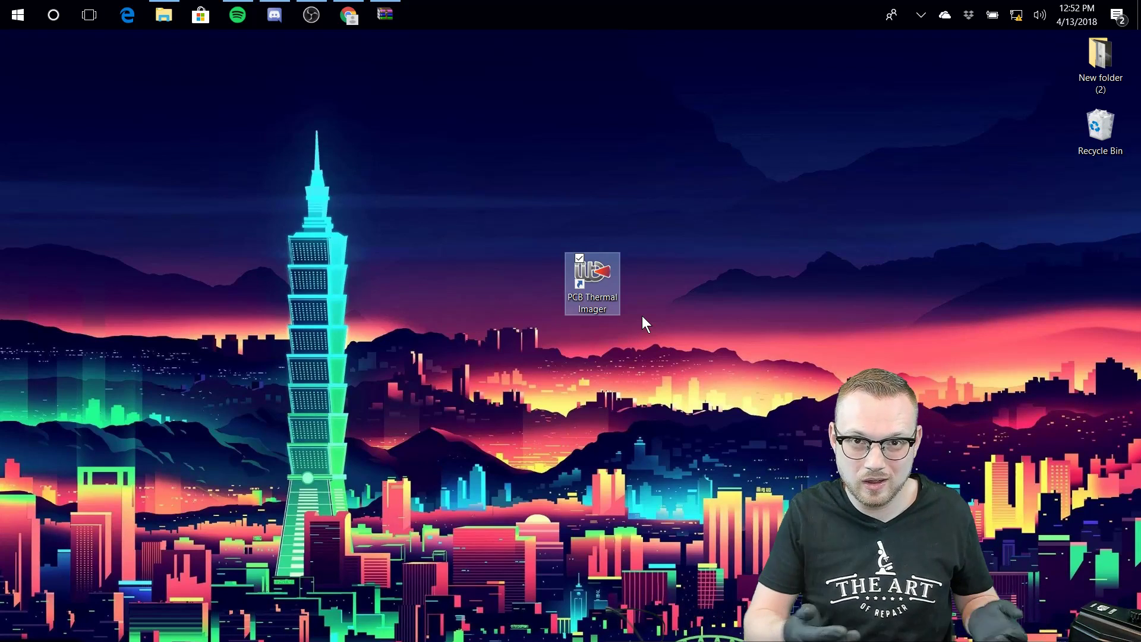
{"action": "double_click", "coordinate": [604, 287]}
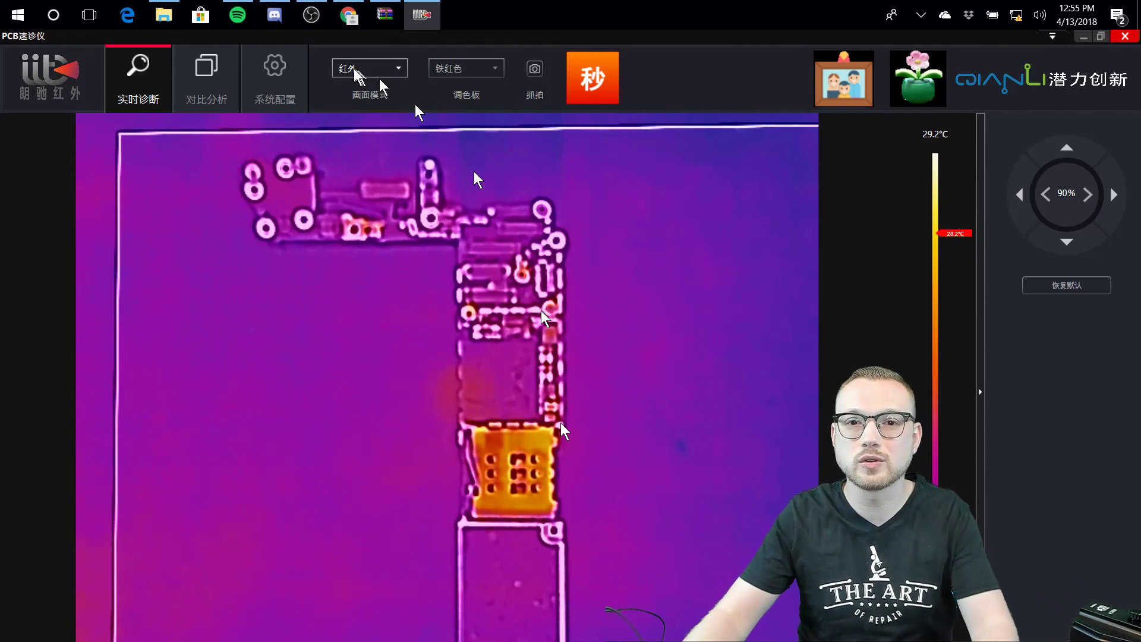
- Turn the 秒 quick-diagnosis view of the board on, off and on again to compare it with the normal thermal image
{"action": "left_click", "coordinate": [589, 64]}
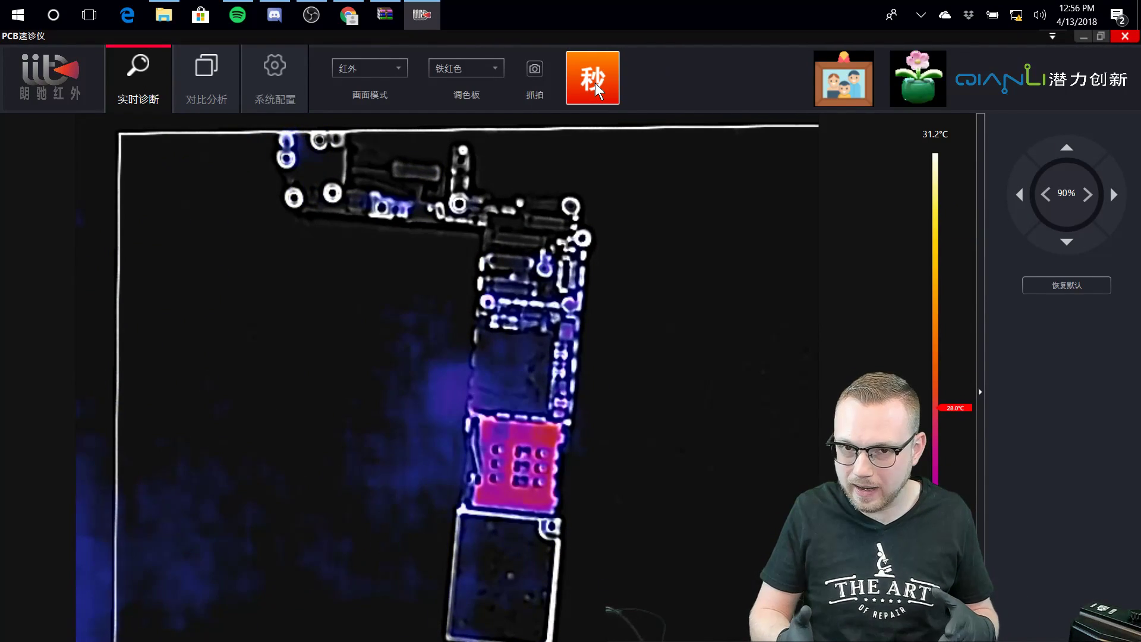
{"action": "left_click", "coordinate": [591, 82]}
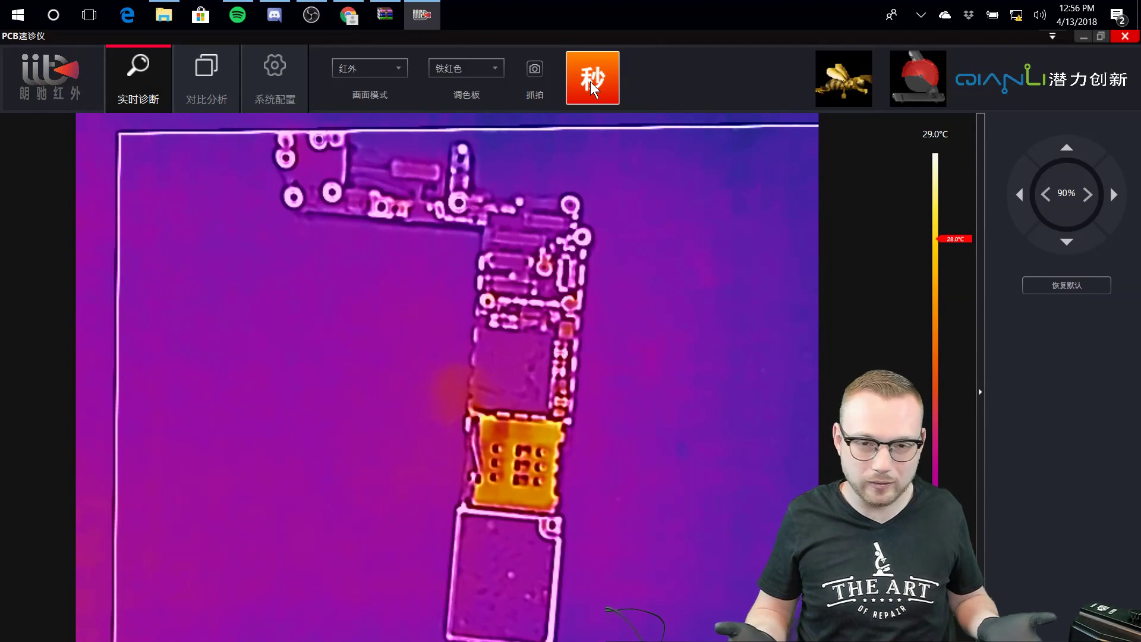
{"action": "left_click", "coordinate": [590, 81]}
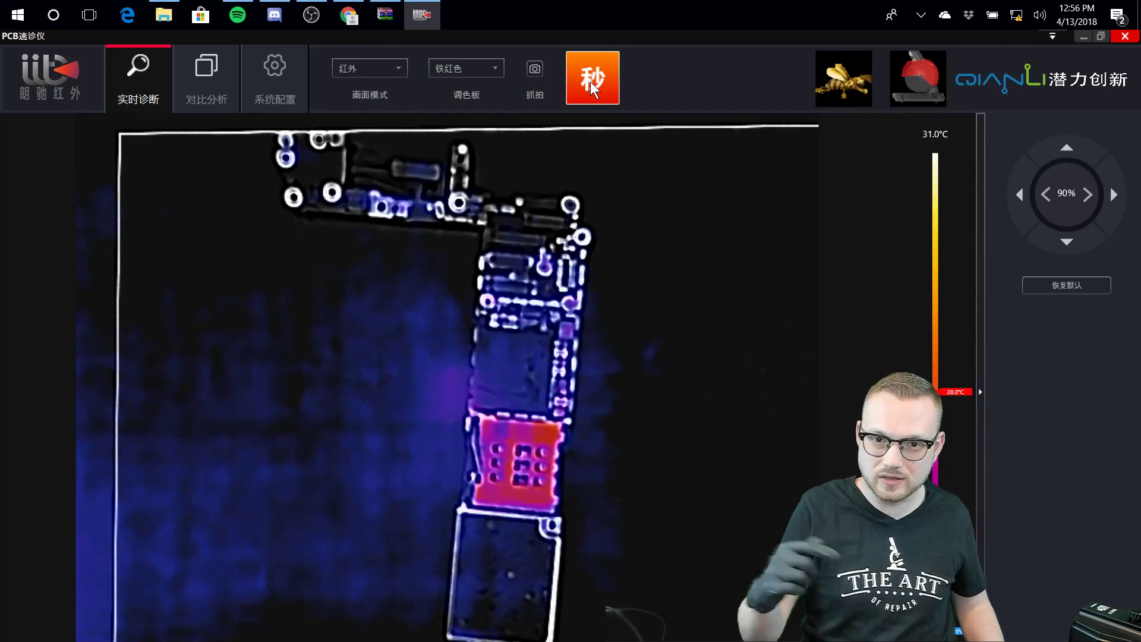
- Open the save dialog for a snapshot (抓拍), cancel it, and return from the 秒 view to the normal thermal image
{"action": "left_click", "coordinate": [519, 61]}
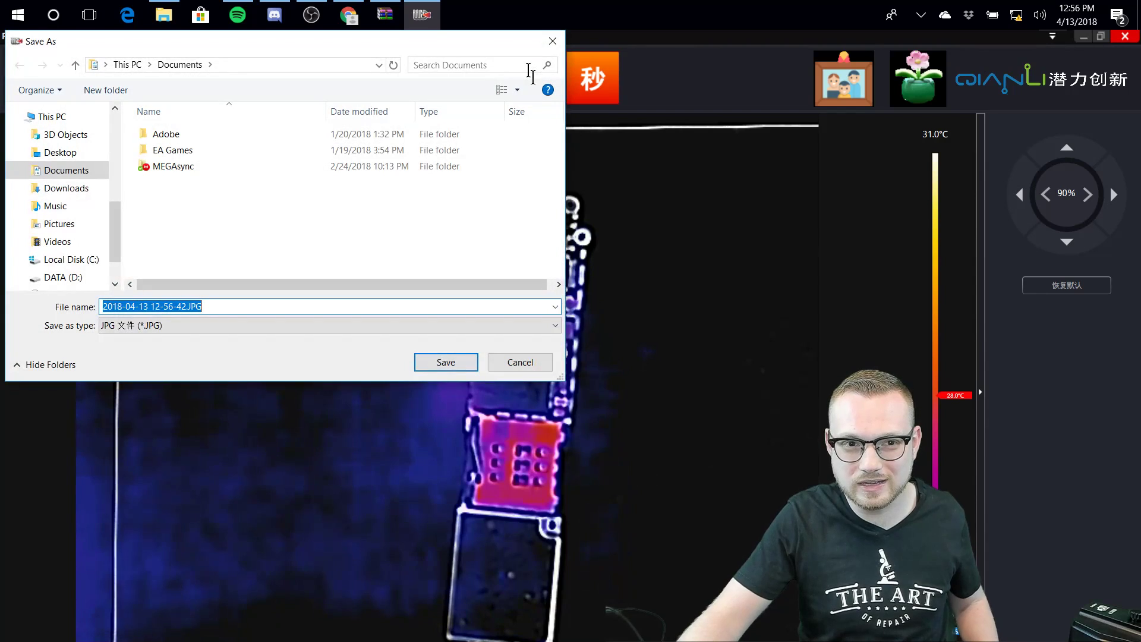
{"action": "left_click", "coordinate": [552, 41]}
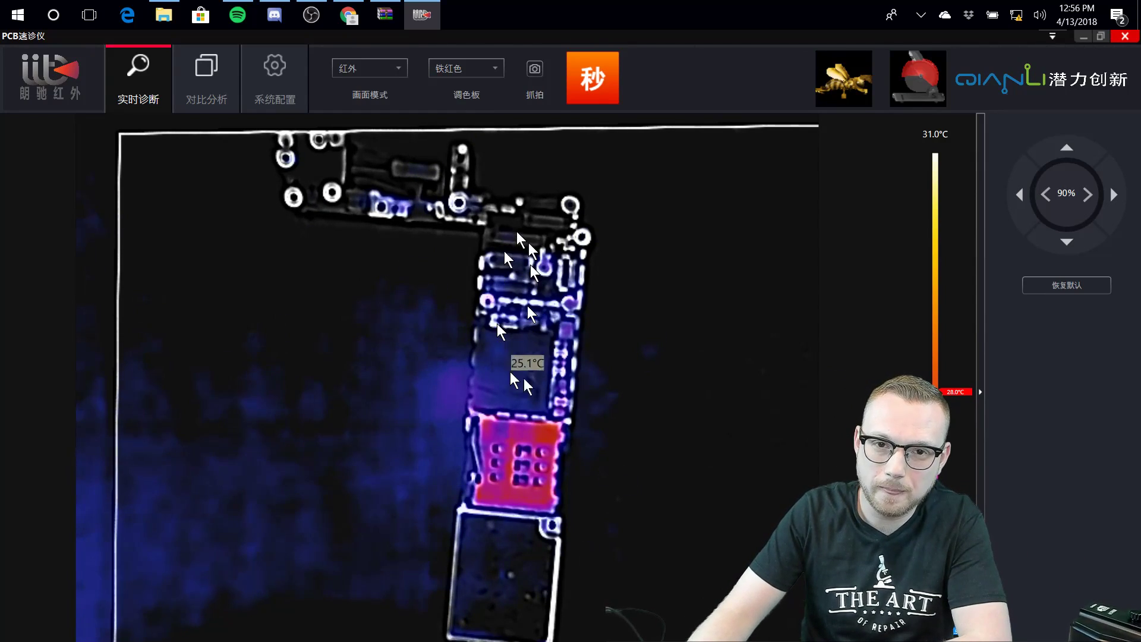
{"action": "left_click", "coordinate": [589, 69]}
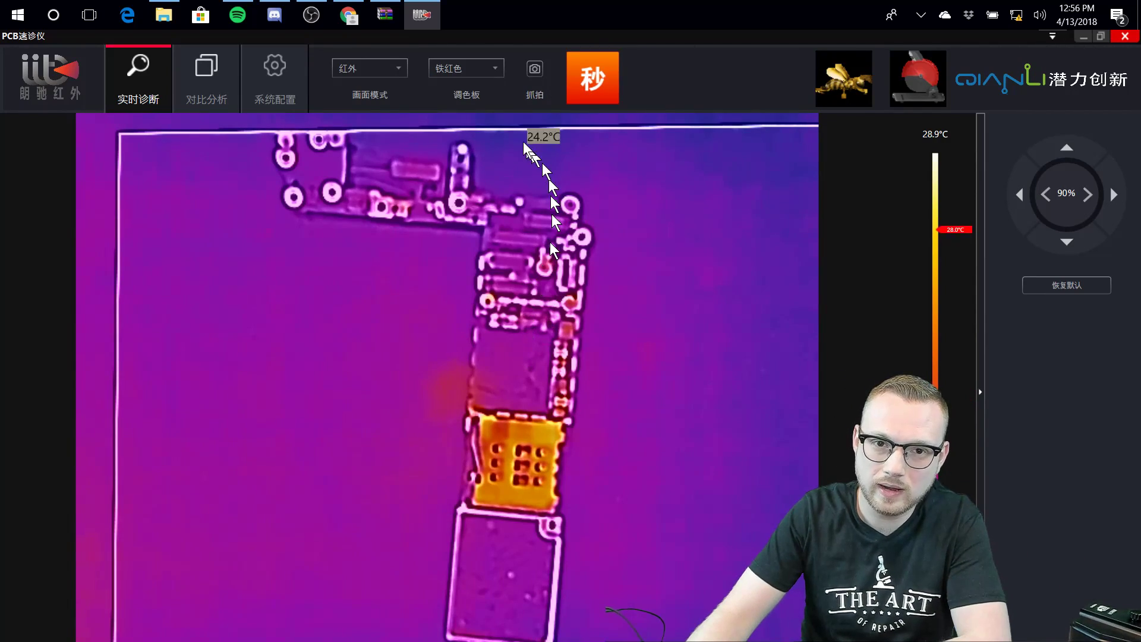
- Try the 白热色 (white hot) palette on the thermal image and restore the 铁红色 (iron red) palette
{"action": "left_click", "coordinate": [461, 67]}
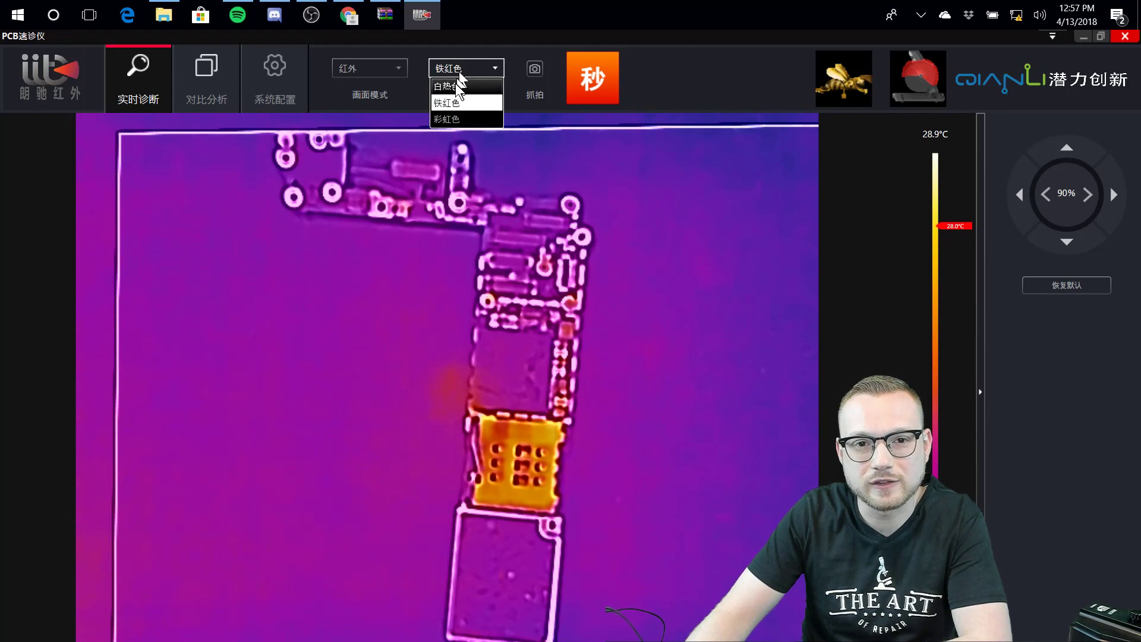
{"action": "left_click", "coordinate": [452, 87]}
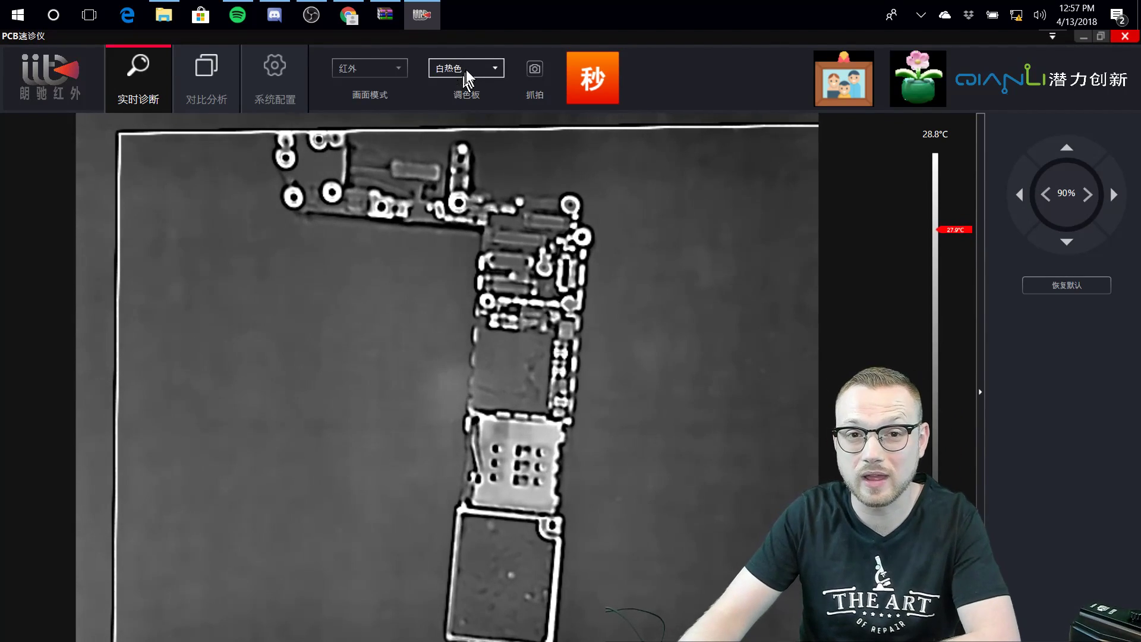
{"action": "left_click", "coordinate": [467, 69]}
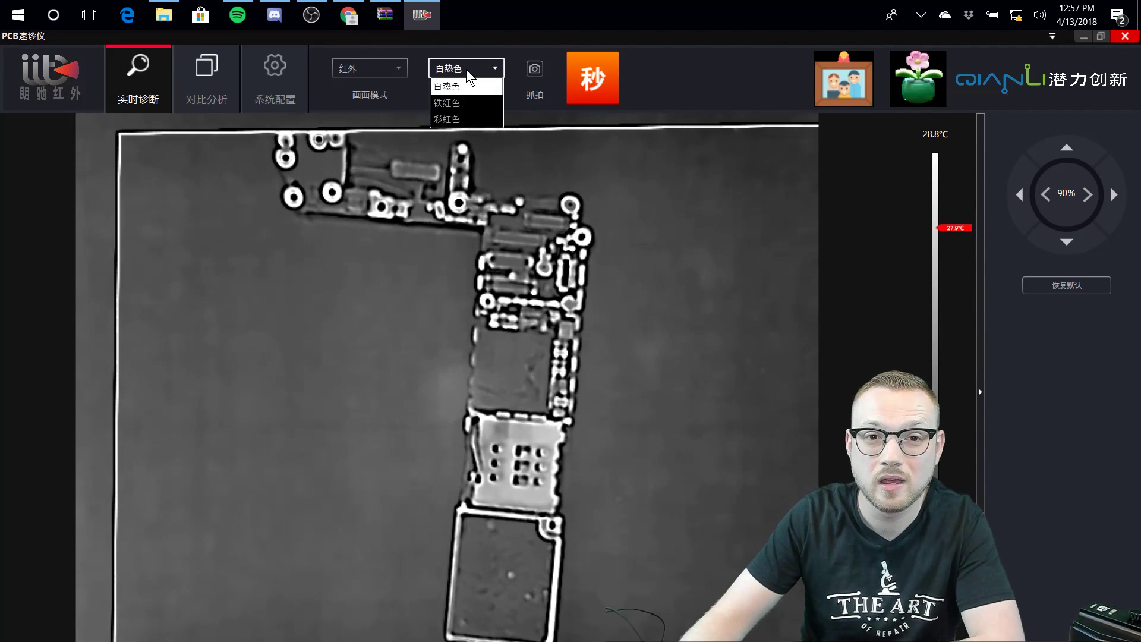
{"action": "left_click", "coordinate": [454, 102]}
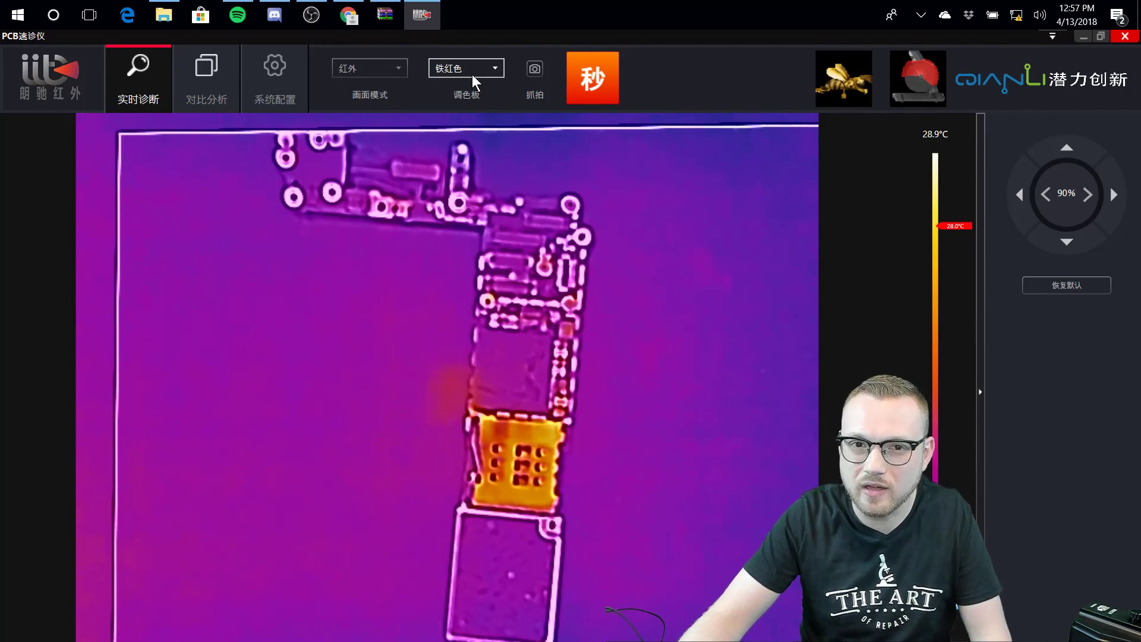
- Try the 彩虹色 (rainbow) palette on the thermal image and return to the 铁红色 (iron red) palette
{"action": "left_click", "coordinate": [472, 74]}
{"action": "left_click", "coordinate": [446, 120]}
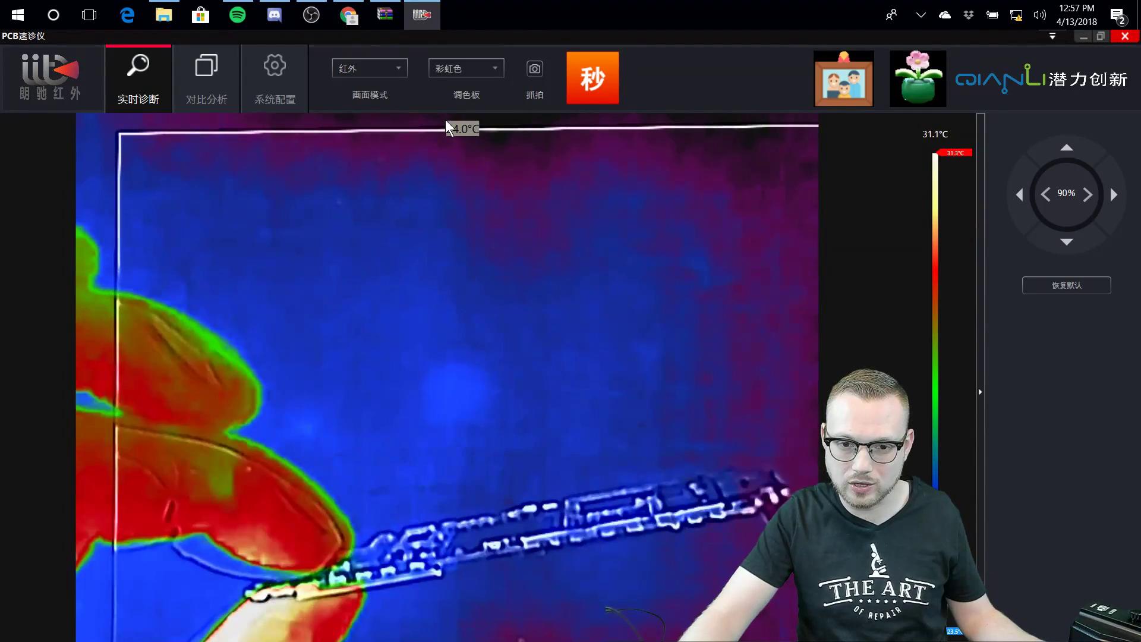
{"action": "left_click", "coordinate": [449, 73]}
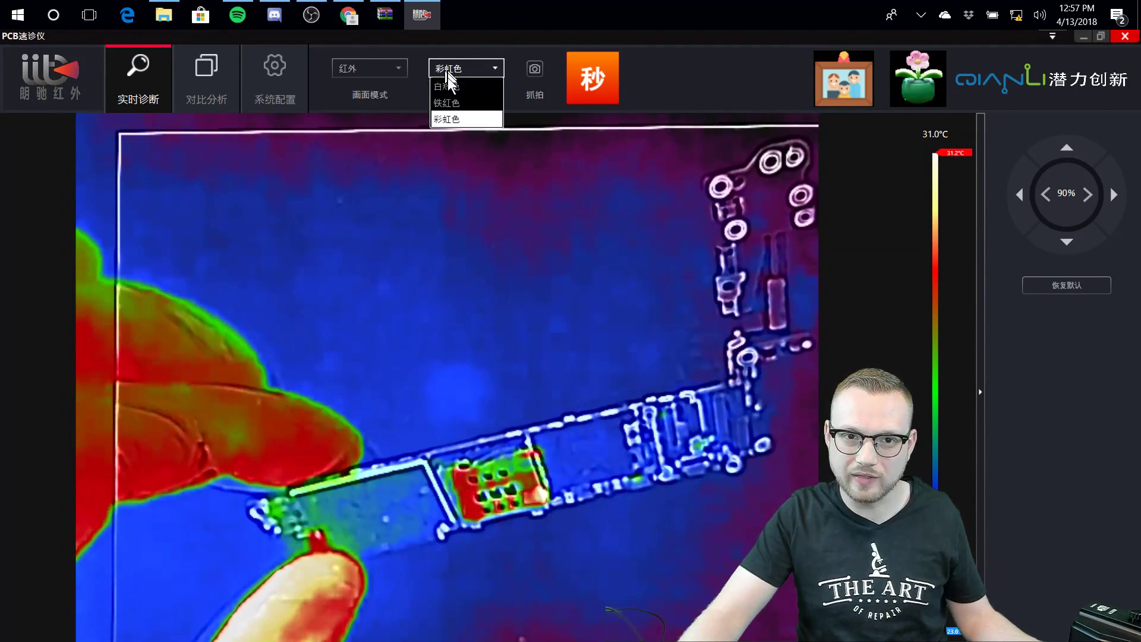
{"action": "left_click", "coordinate": [451, 97]}
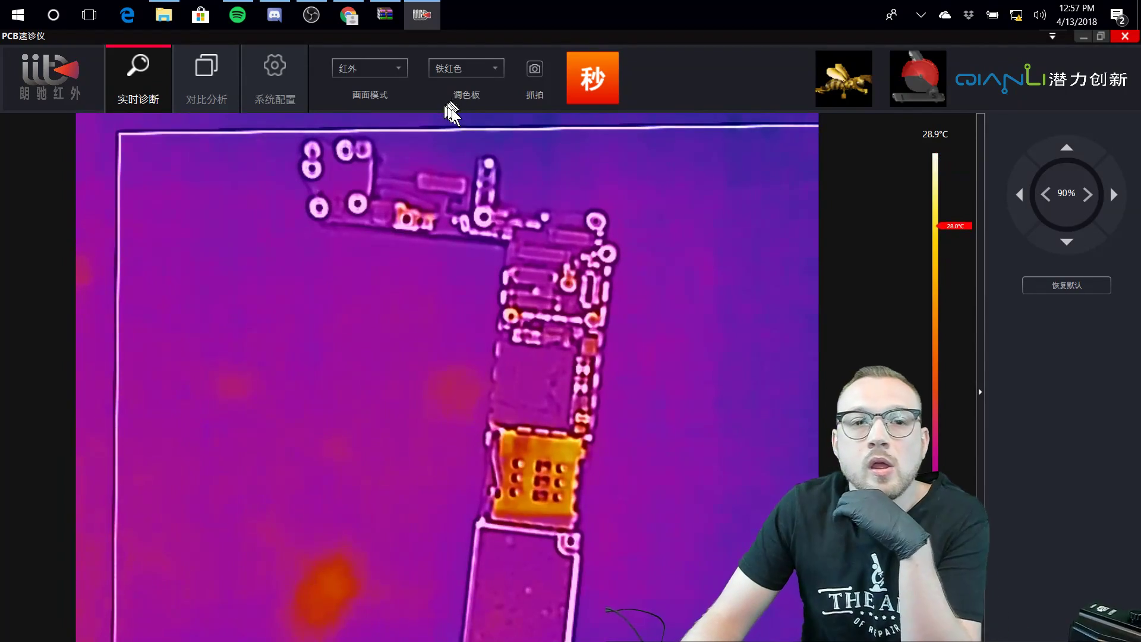
- Change the picture mode to 可见光 (visible light) and back to 红外 (infrared)
{"action": "left_click", "coordinate": [381, 74]}
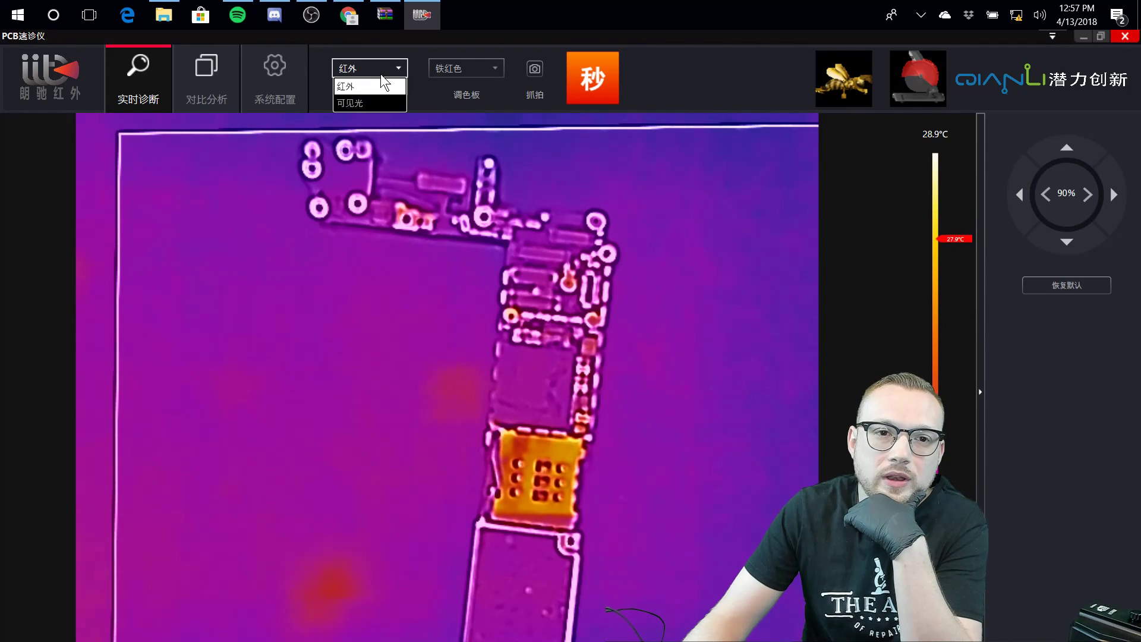
{"action": "left_click", "coordinate": [363, 103]}
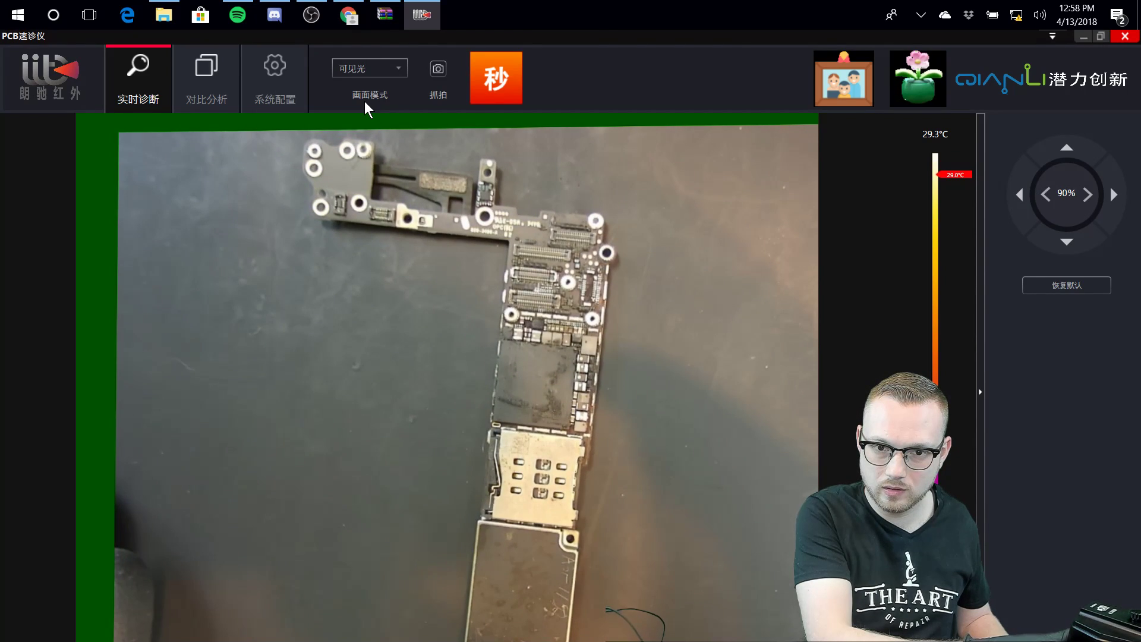
{"action": "left_click", "coordinate": [379, 64]}
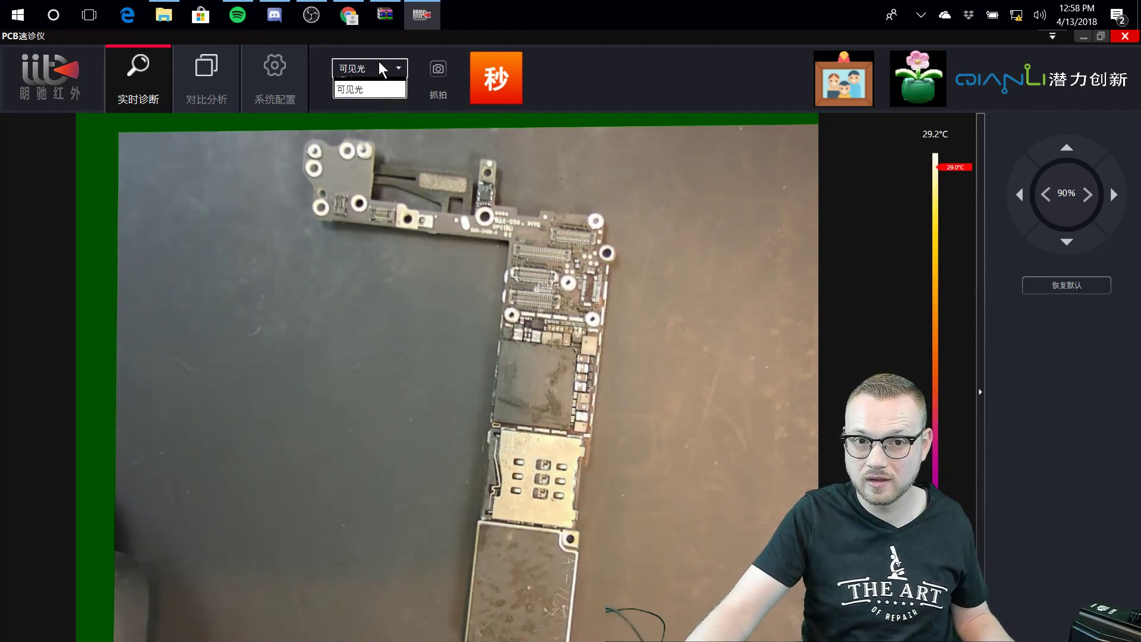
{"action": "left_click", "coordinate": [374, 82]}
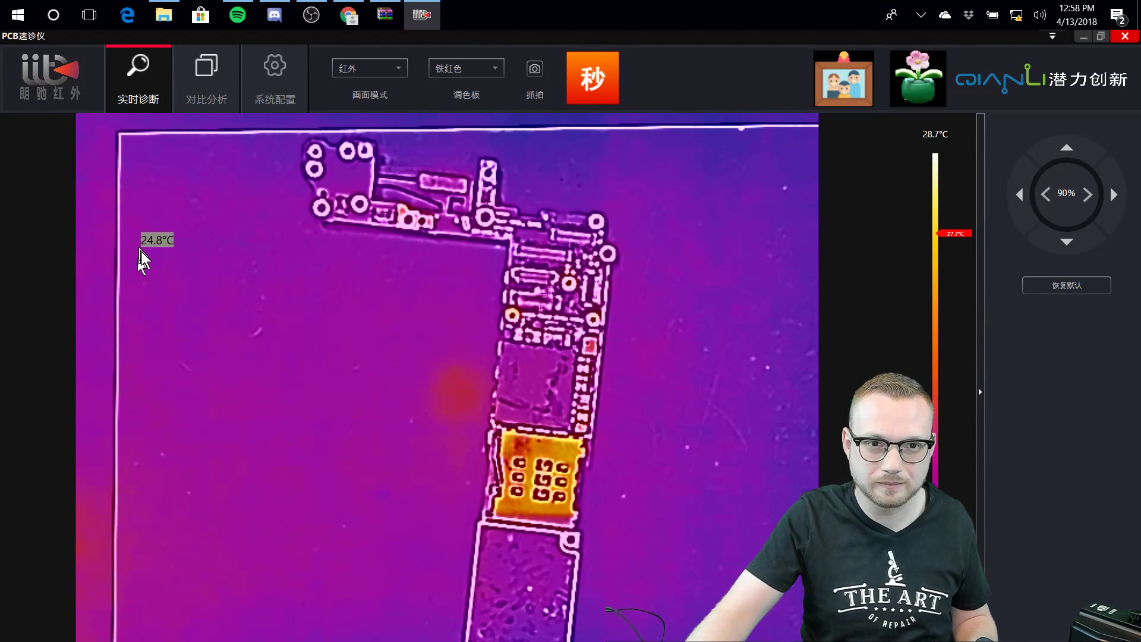
- Show the board in 可见光 (visible light) once more and return the picture mode to 红外 (infrared)
{"action": "left_click", "coordinate": [352, 101]}
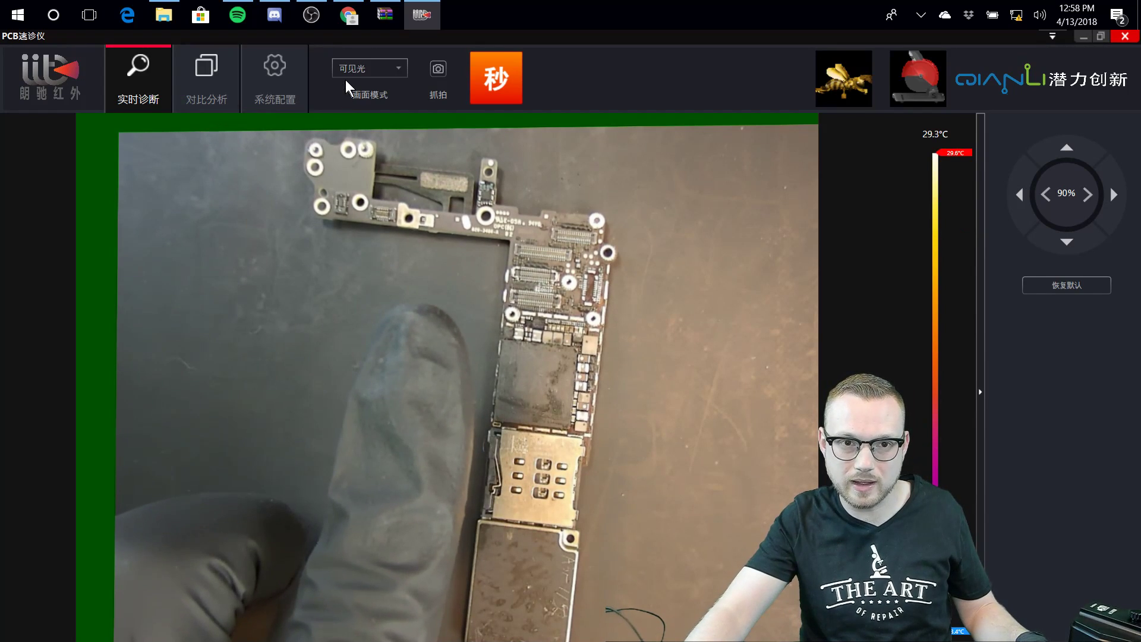
{"action": "left_click", "coordinate": [356, 74]}
{"action": "left_click", "coordinate": [356, 89]}
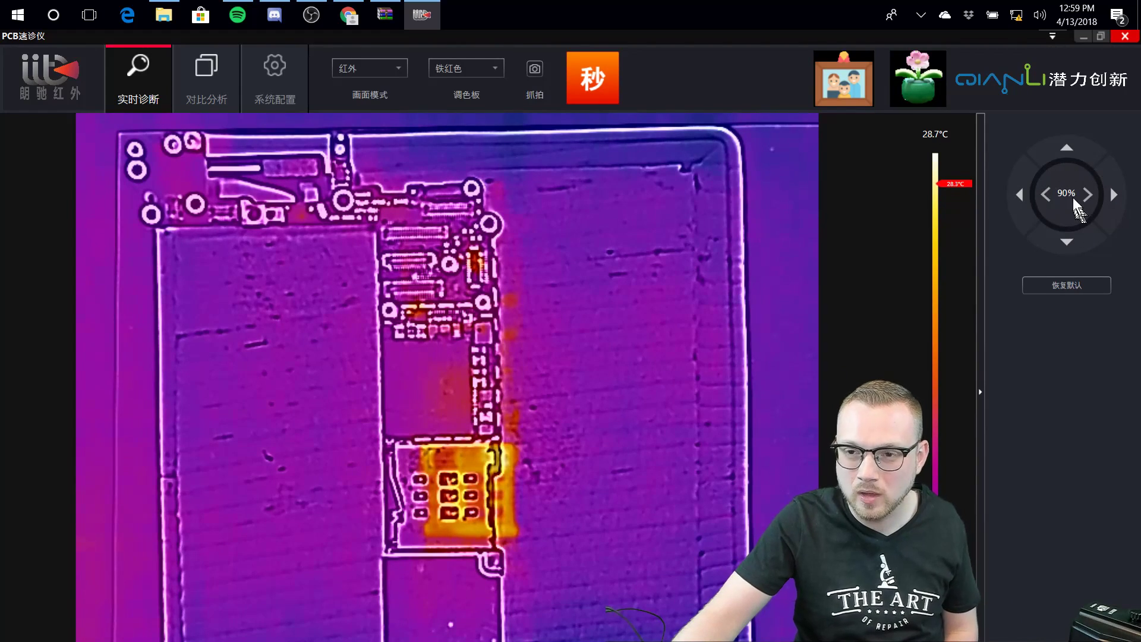
- Lower the strength of the outline overlay on the thermal image to 0%
{"action": "left_click", "coordinate": [1045, 194]}
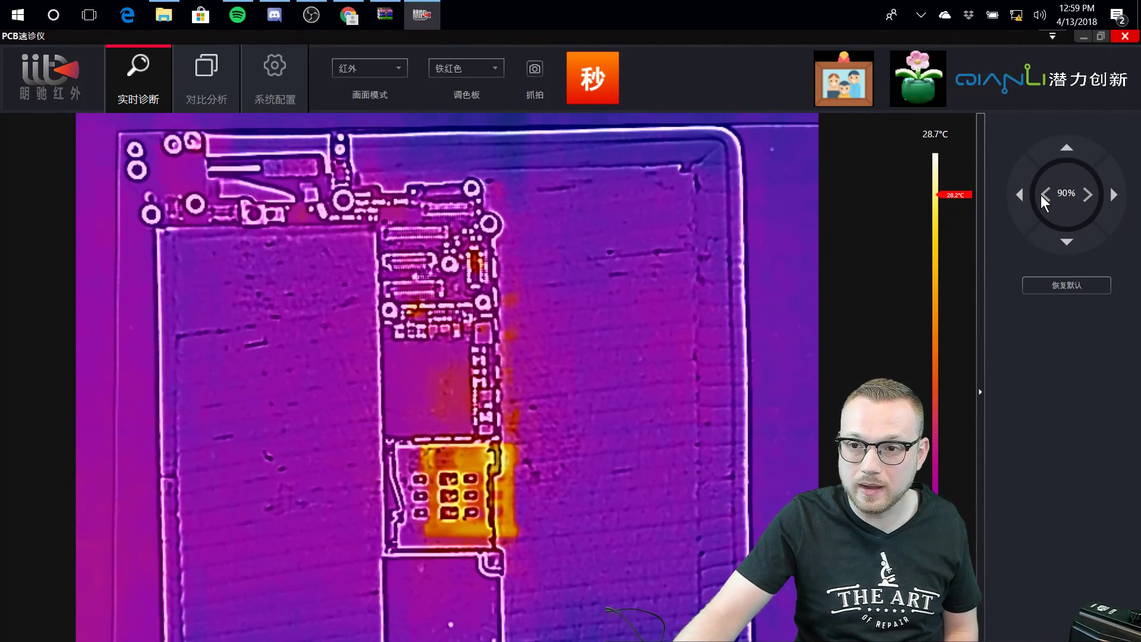
{"action": "left_click", "coordinate": [1045, 193]}
{"action": "left_click", "coordinate": [1045, 193]}
{"action": "left_click", "coordinate": [1045, 194]}
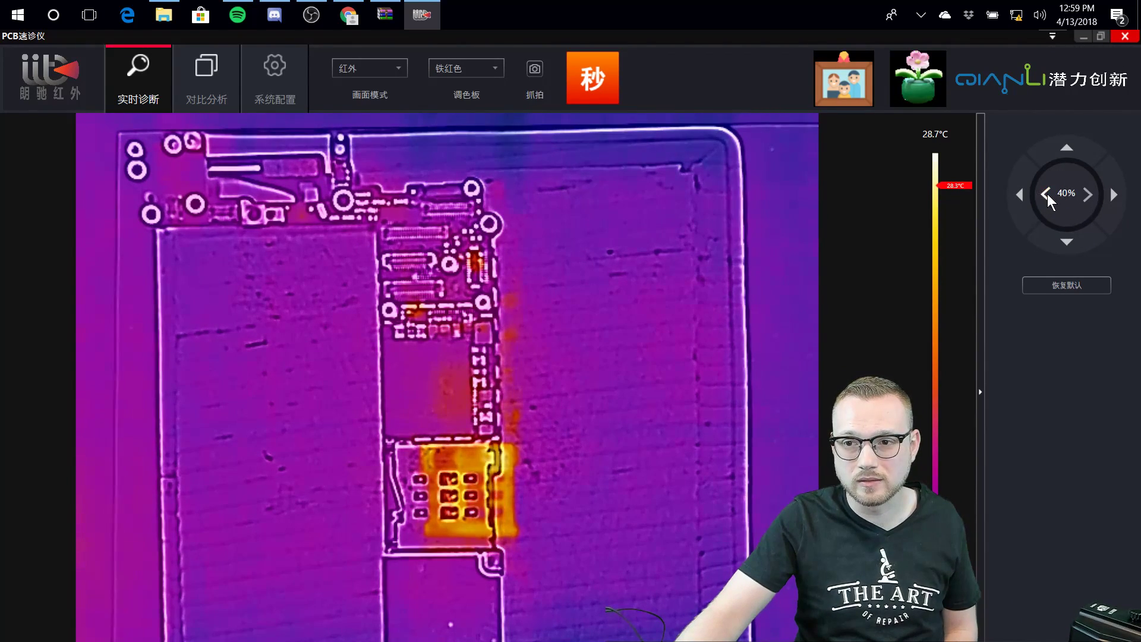
{"action": "left_click", "coordinate": [1047, 194]}
{"action": "left_click", "coordinate": [1047, 194]}
{"action": "left_click", "coordinate": [1047, 193]}
{"action": "left_click", "coordinate": [1048, 193]}
{"action": "left_click", "coordinate": [1048, 193]}
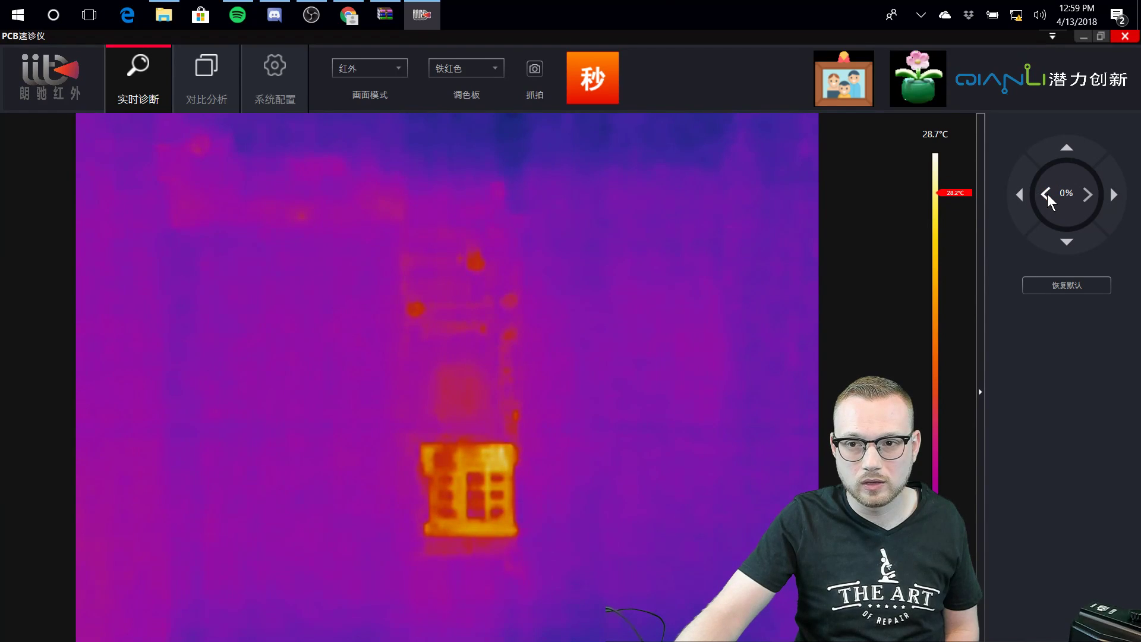
- Raise the strength of the outline overlay on the thermal image to 100%
{"action": "left_click", "coordinate": [1091, 194]}
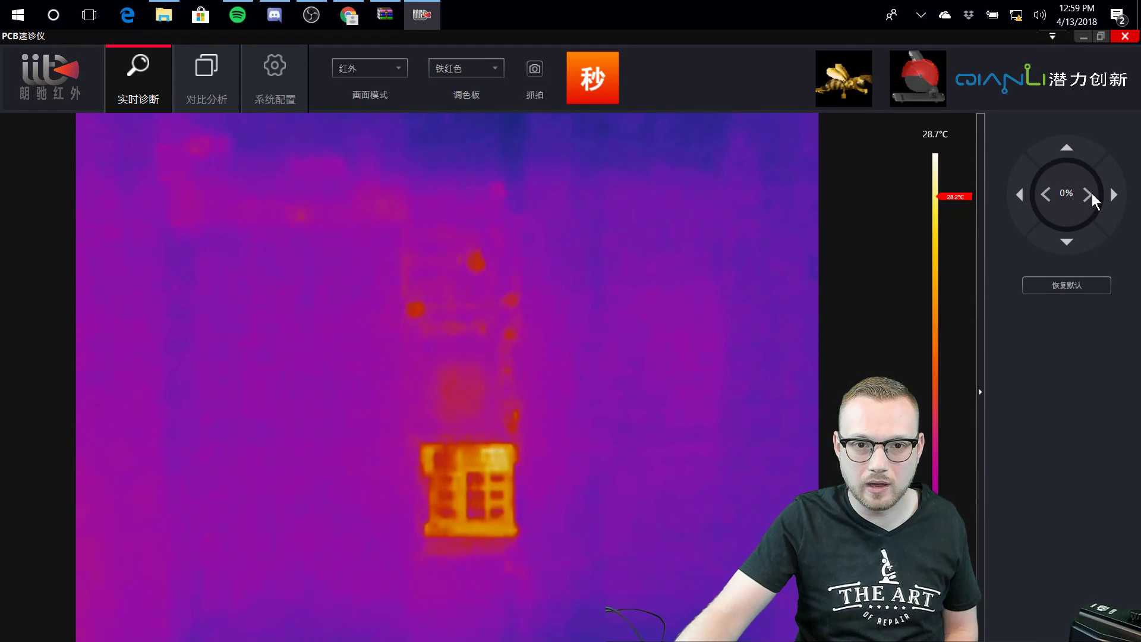
{"action": "left_click", "coordinate": [1091, 194]}
{"action": "left_click", "coordinate": [1091, 193]}
{"action": "left_click", "coordinate": [1088, 194]}
{"action": "left_click", "coordinate": [1086, 193]}
{"action": "left_click", "coordinate": [1087, 193]}
{"action": "left_click", "coordinate": [1086, 193]}
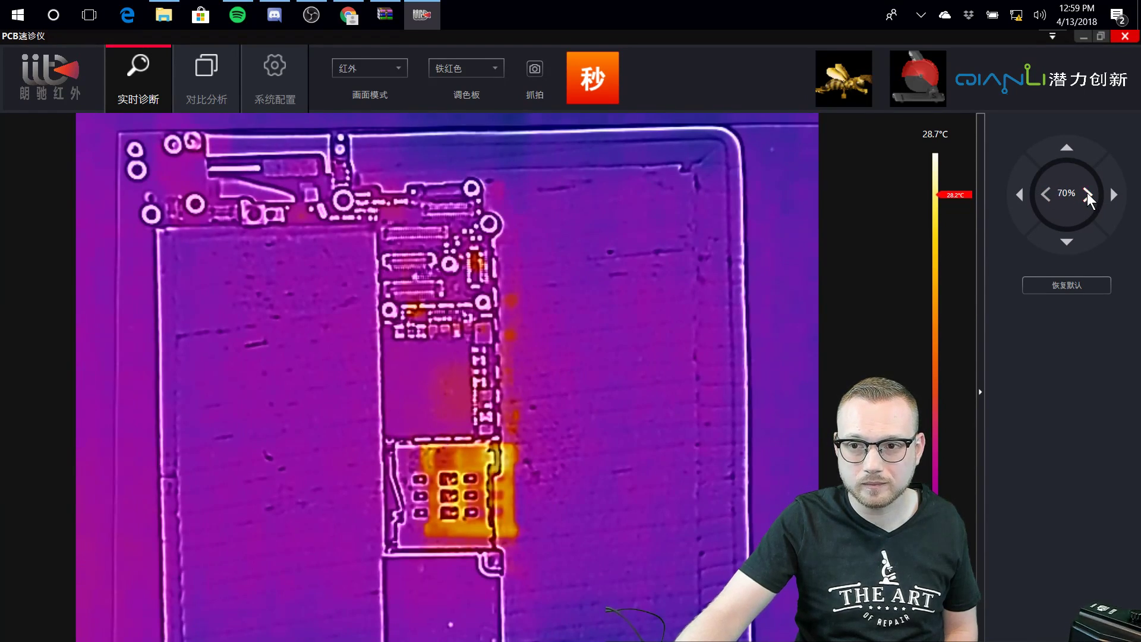
{"action": "left_click", "coordinate": [1087, 193]}
{"action": "left_click", "coordinate": [1087, 193]}
{"action": "left_click", "coordinate": [1087, 193]}
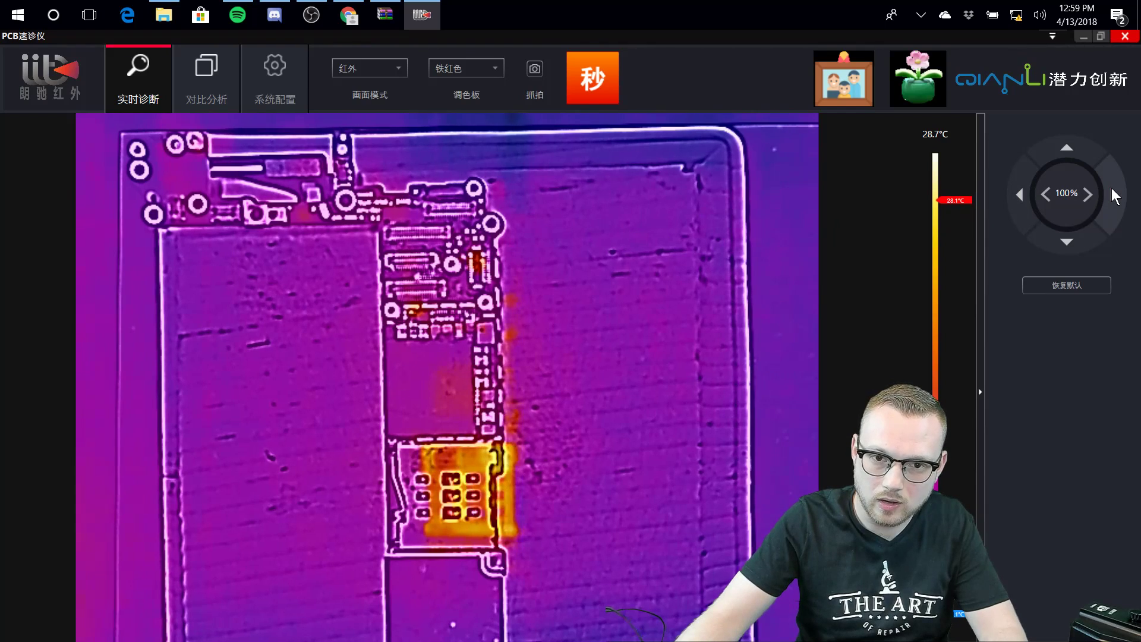
- Shift the outline overlay to the right to align the SIM tray outline with its heat area
{"action": "left_click", "coordinate": [1111, 194]}
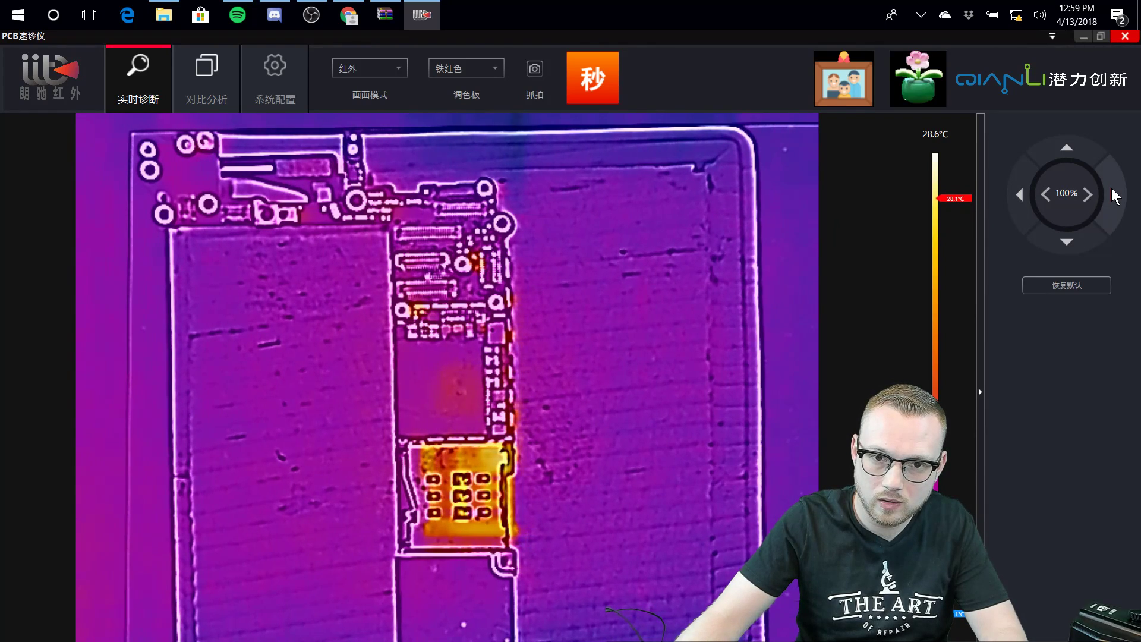
{"action": "left_click", "coordinate": [1112, 194]}
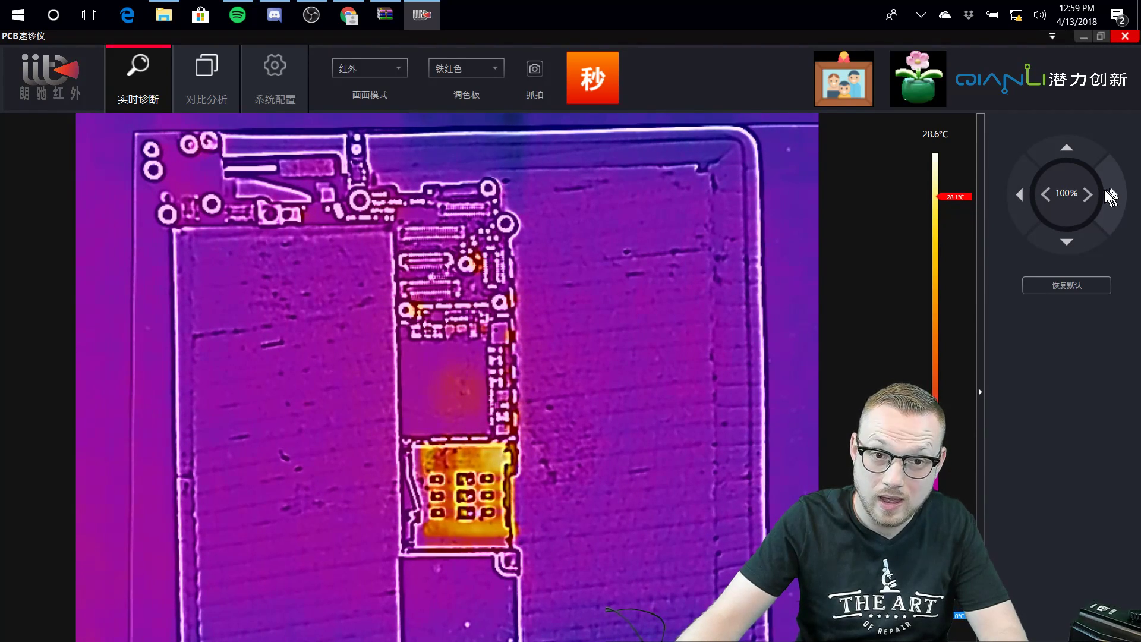